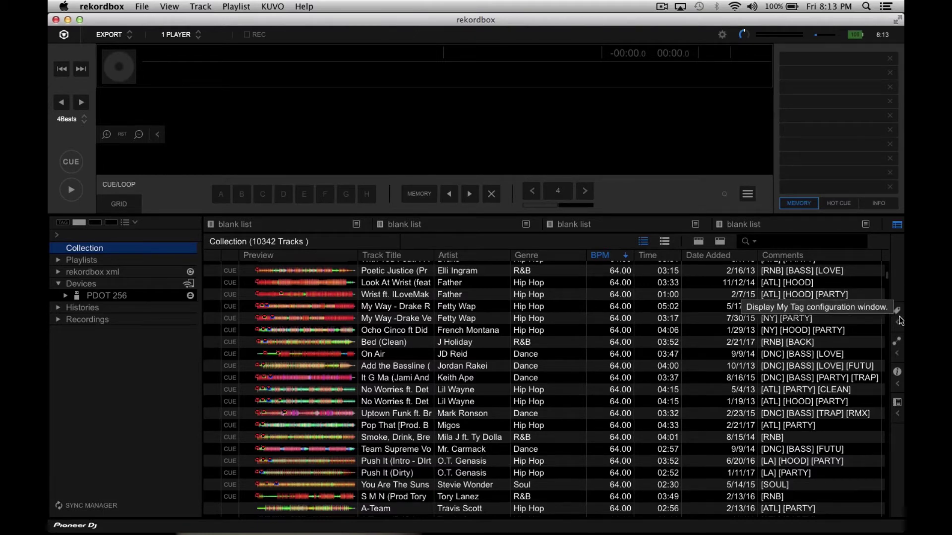
Step: Show the My Tag panel and look through its Genre, Components, TYPE and Custom Column tags
{"action": "left_click", "coordinate": [897, 312]}
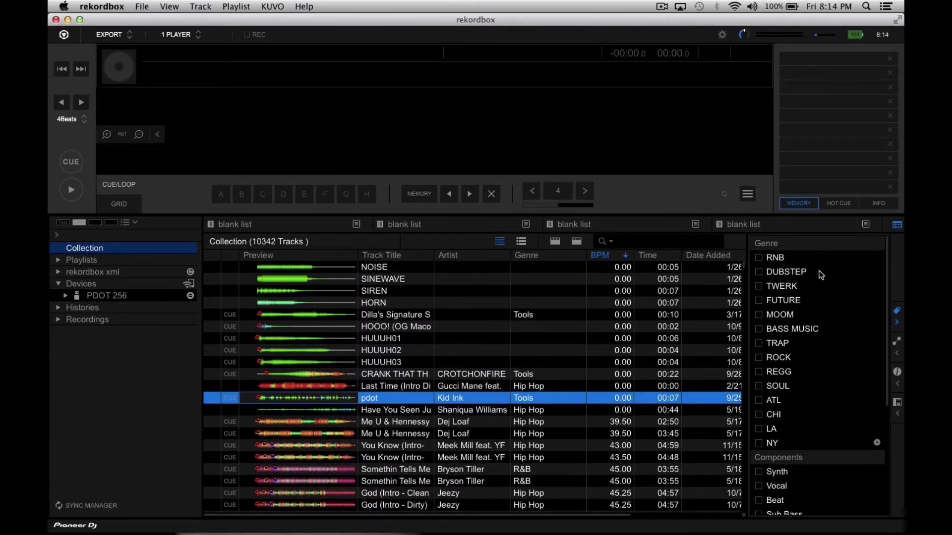
{"action": "scroll", "coordinate": [793, 355], "scroll_direction": "down", "scroll_amount": 3}
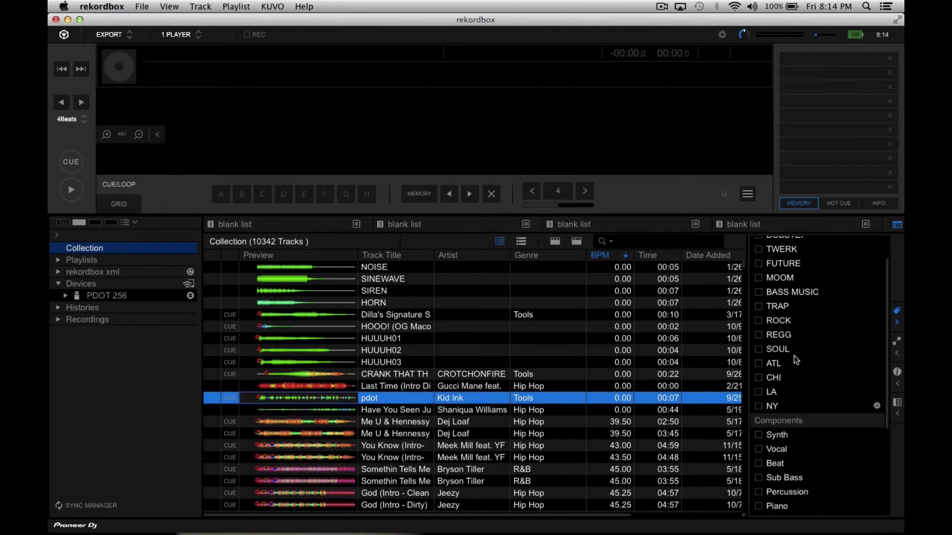
{"action": "scroll", "coordinate": [793, 355], "scroll_direction": "up", "scroll_amount": 3}
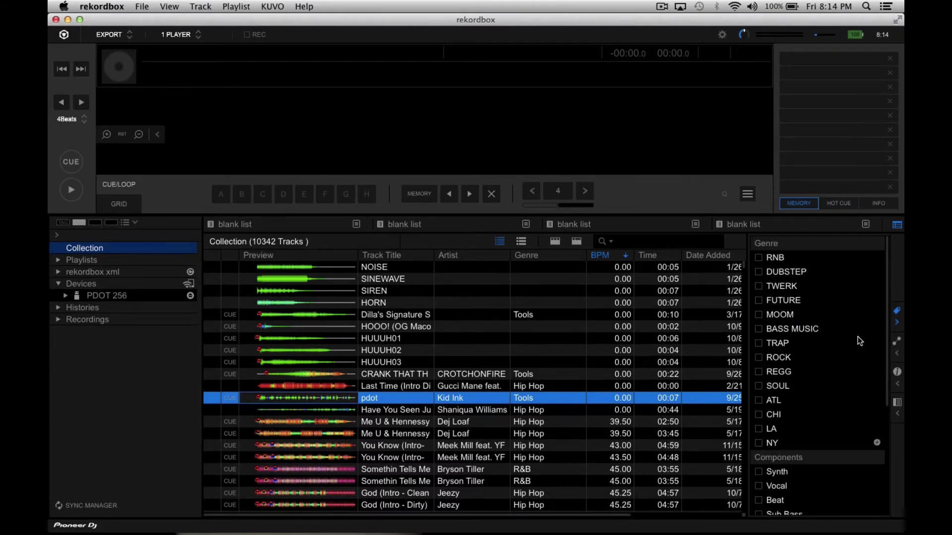
{"action": "scroll", "coordinate": [793, 397], "scroll_direction": "down", "scroll_amount": 5}
{"action": "scroll", "coordinate": [793, 411], "scroll_direction": "down", "scroll_amount": 7}
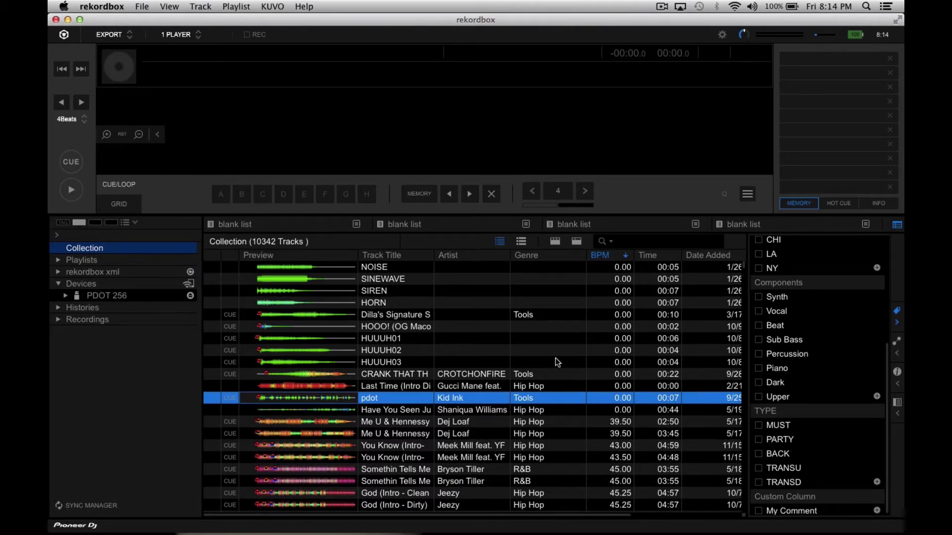
{"action": "scroll", "coordinate": [542, 353], "scroll_direction": "right", "scroll_amount": 3}
{"action": "scroll", "coordinate": [651, 380], "scroll_direction": "down", "scroll_amount": 3}
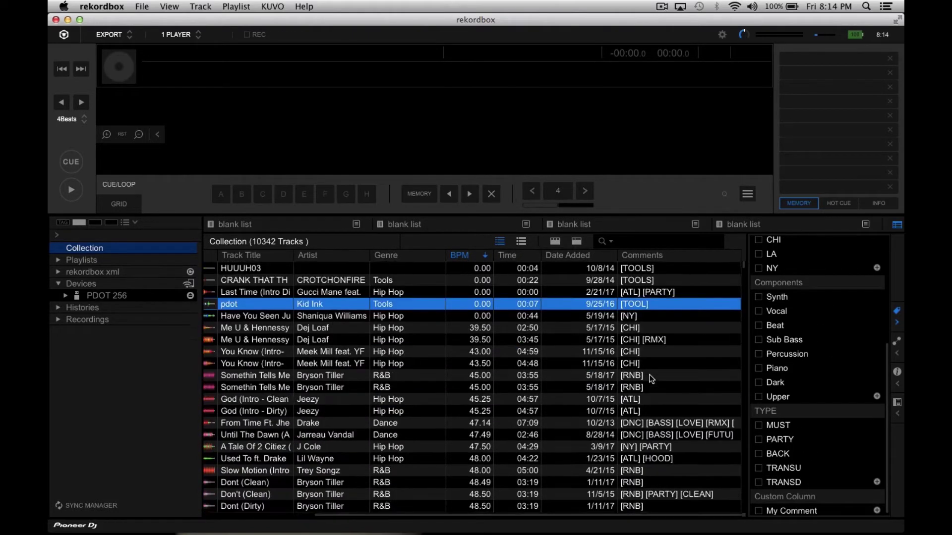
{"action": "scroll", "coordinate": [651, 379], "scroll_direction": "down", "scroll_amount": 1}
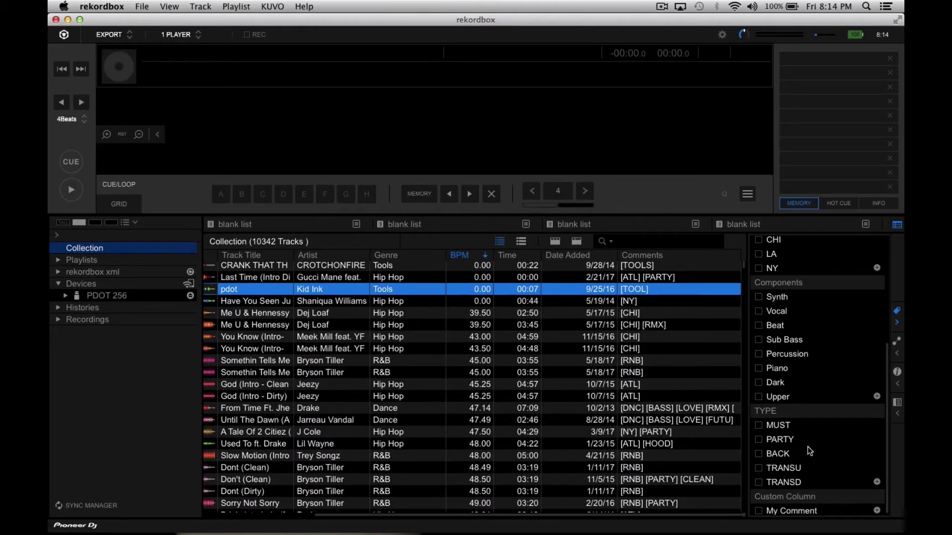
Step: Select the Somethin Tells Me track, then go to the Collection search box
{"action": "left_click", "coordinate": [665, 358]}
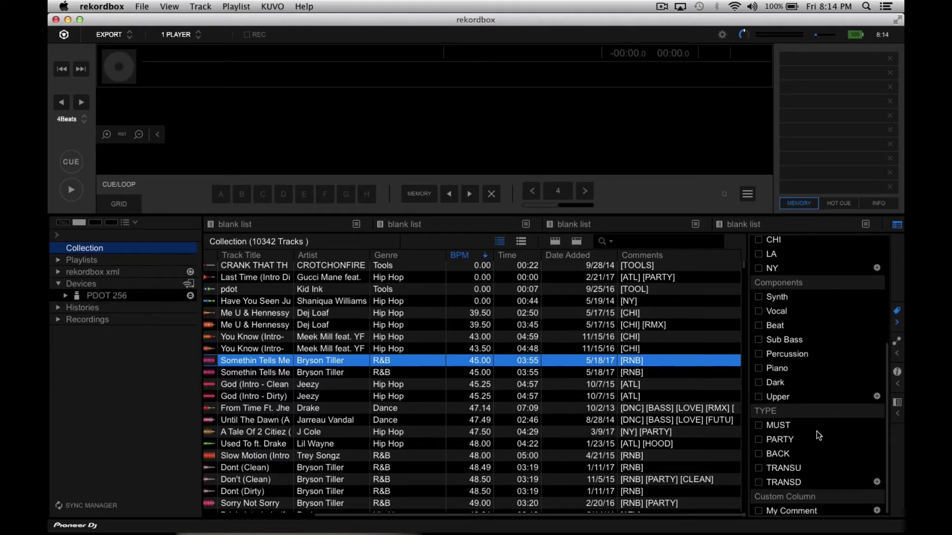
{"action": "scroll", "coordinate": [565, 354], "scroll_direction": "up", "scroll_amount": 3}
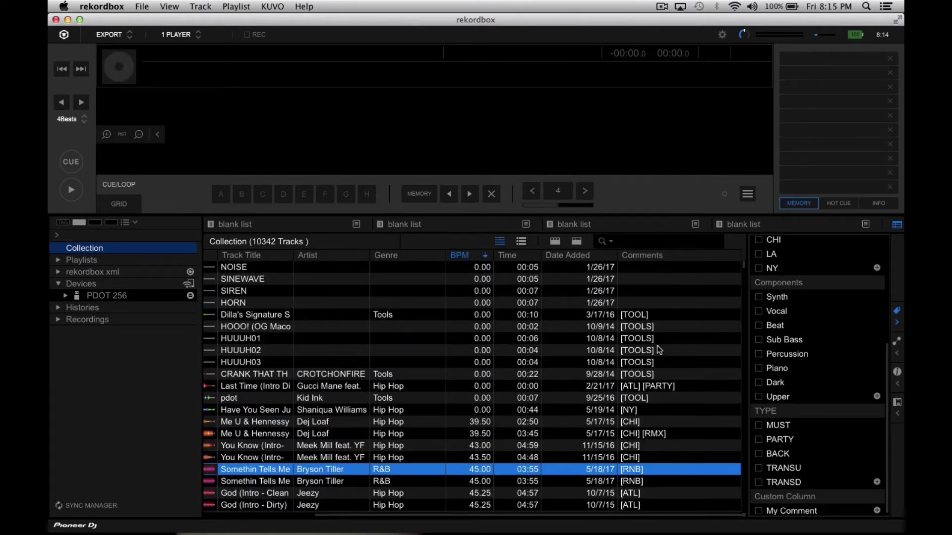
{"action": "left_click", "coordinate": [640, 243]}
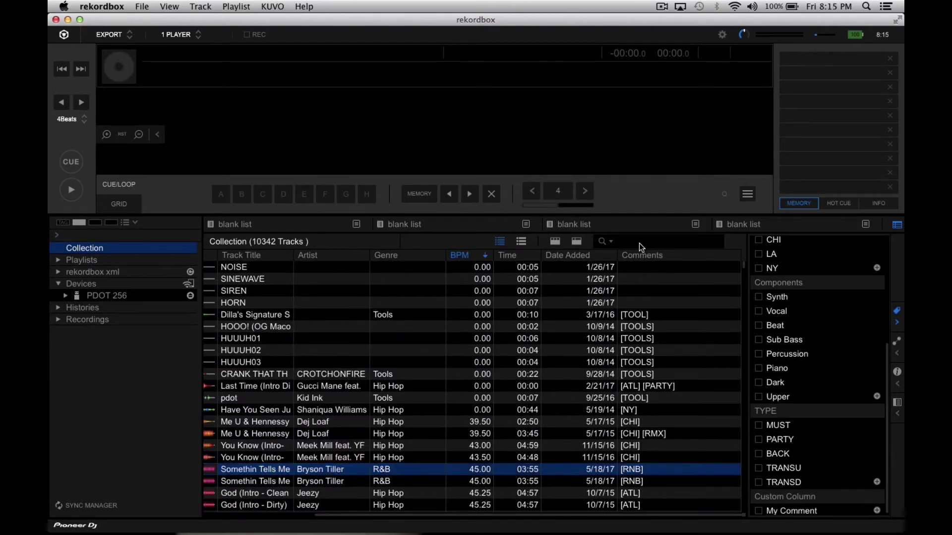
Step: Filter the Collection by '[rnb' and select all 1492 matching tracks
{"action": "type", "text": "[m"}
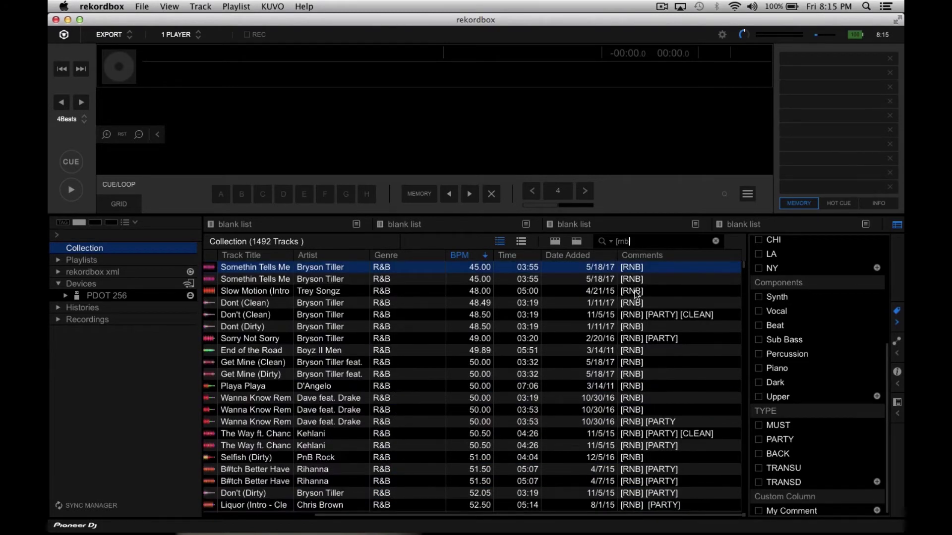
{"action": "left_click", "coordinate": [636, 295]}
{"action": "key", "text": "super+a"}
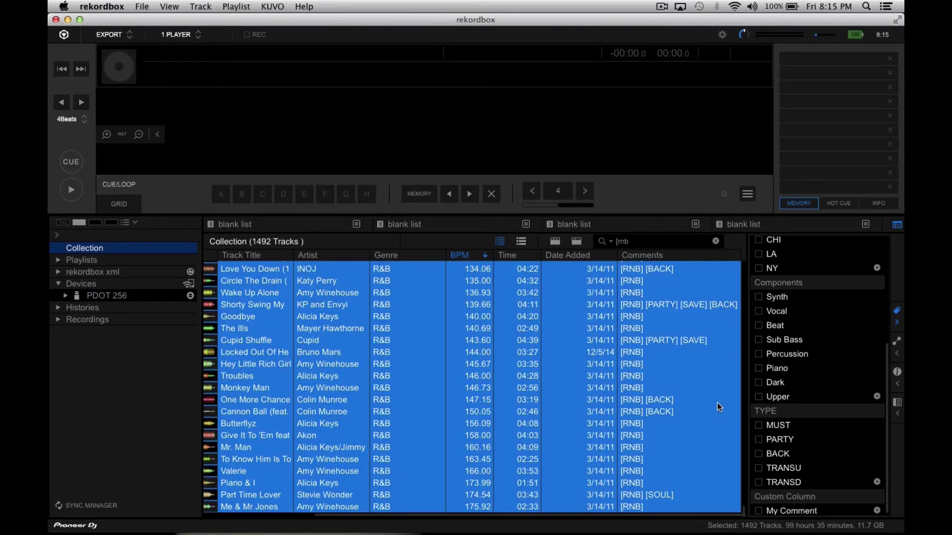
{"action": "scroll", "coordinate": [704, 397], "scroll_direction": "up", "scroll_amount": 10}
{"action": "scroll", "coordinate": [808, 390], "scroll_direction": "up", "scroll_amount": 5}
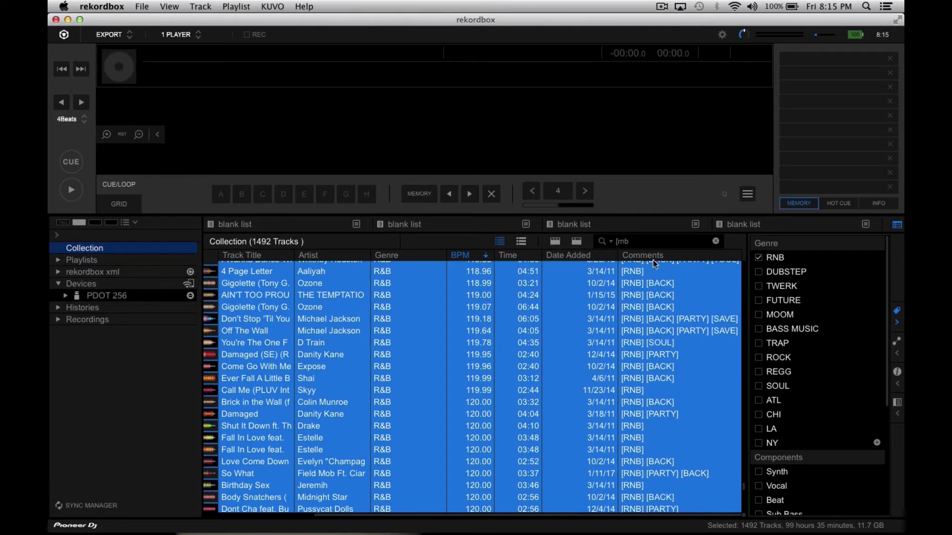
Step: Add the My Tag column to the track list, then untick RNB for the selected tracks
{"action": "right_click", "coordinate": [583, 258]}
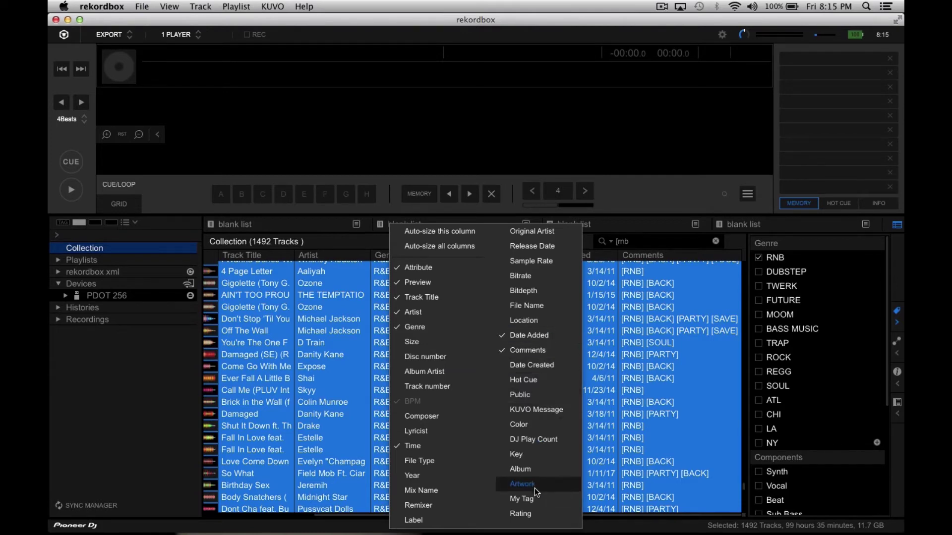
{"action": "left_click", "coordinate": [524, 497]}
{"action": "scroll", "coordinate": [668, 322], "scroll_direction": "left", "scroll_amount": 2}
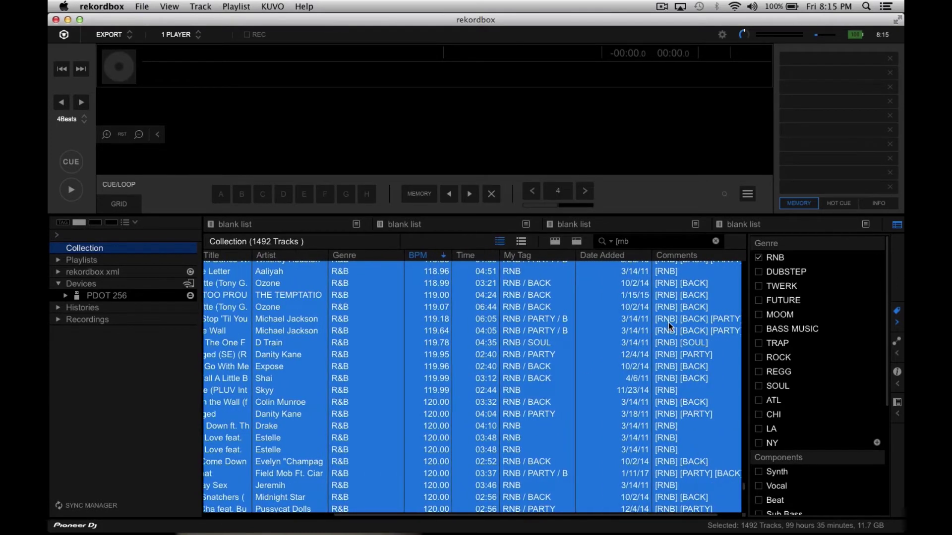
{"action": "scroll", "coordinate": [561, 323], "scroll_direction": "up", "scroll_amount": 4}
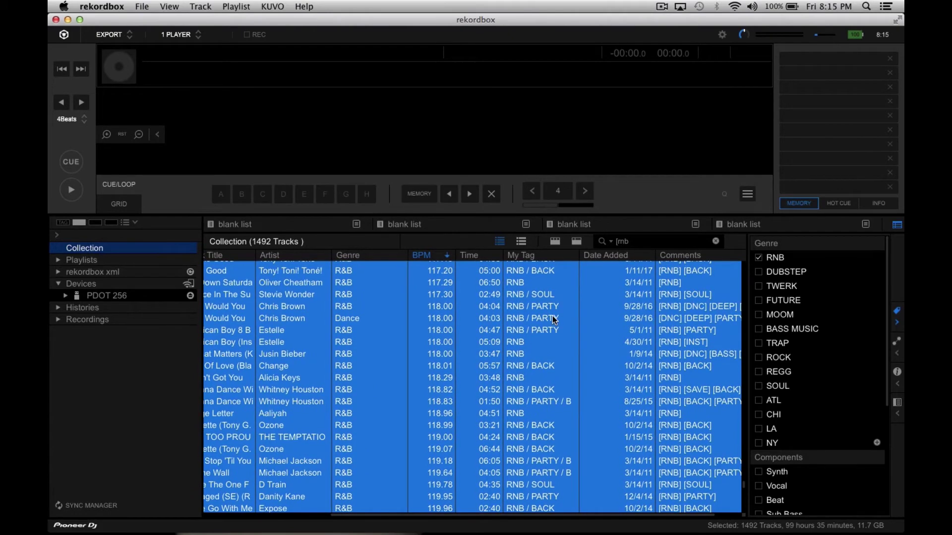
{"action": "scroll", "coordinate": [553, 319], "scroll_direction": "up", "scroll_amount": 2}
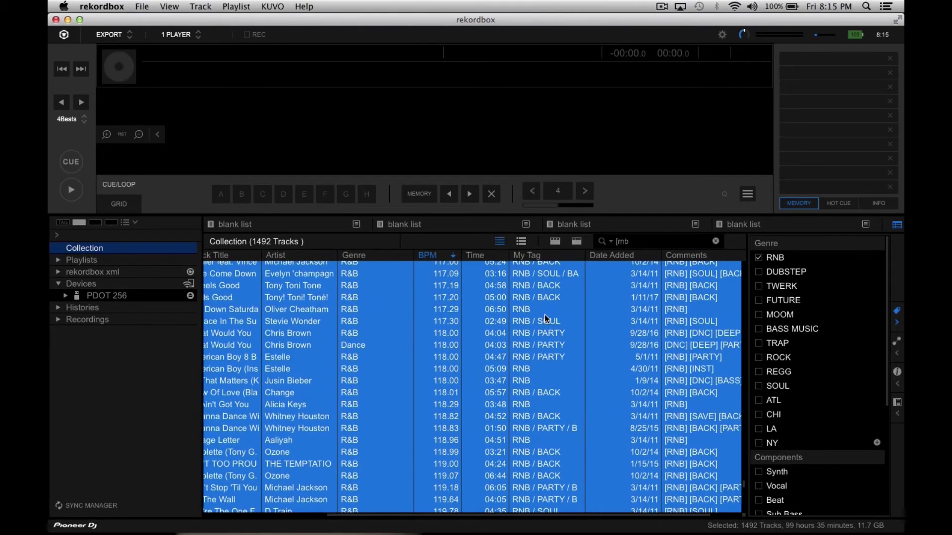
{"action": "left_click", "coordinate": [759, 258]}
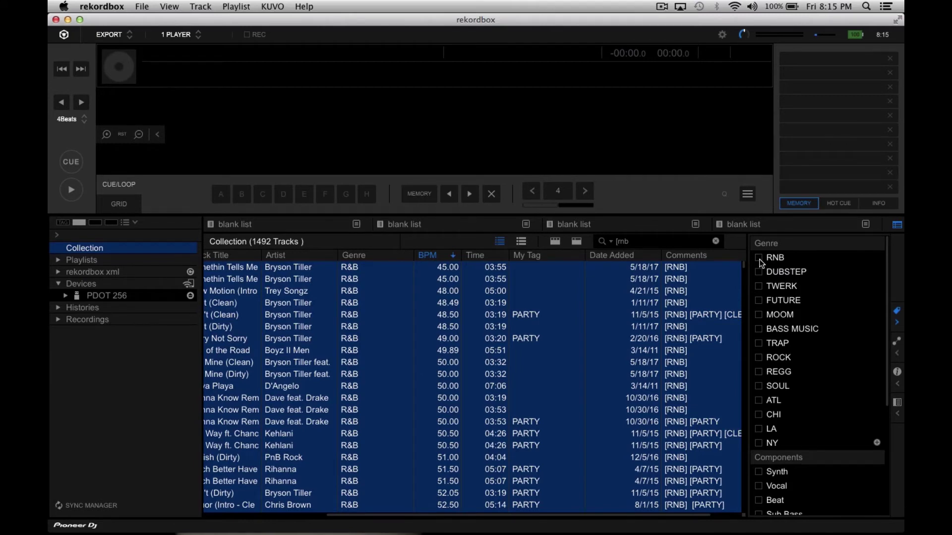
Step: Re-tag the 1492 selected tracks as RNB without ROCK, then clear the search to show all 10342 tracks
{"action": "left_click", "coordinate": [759, 258]}
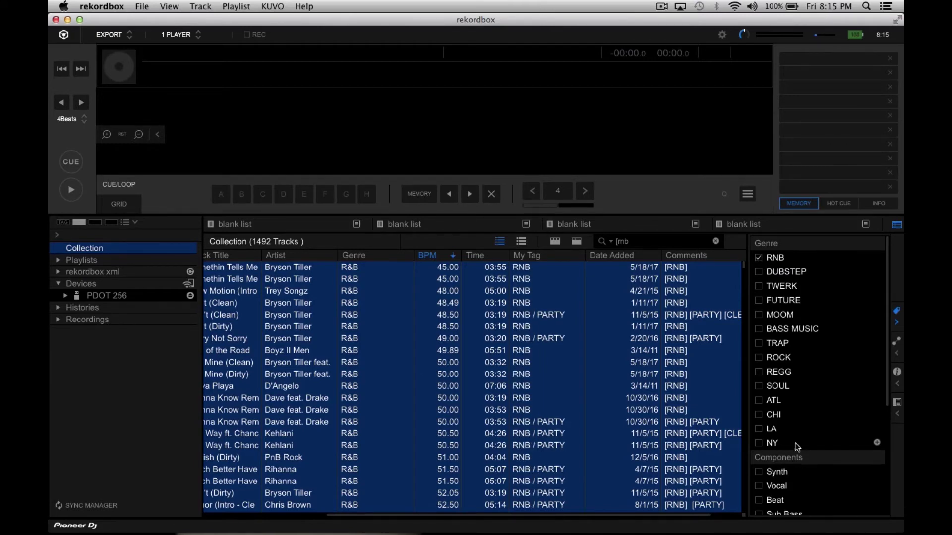
{"action": "left_click", "coordinate": [760, 361]}
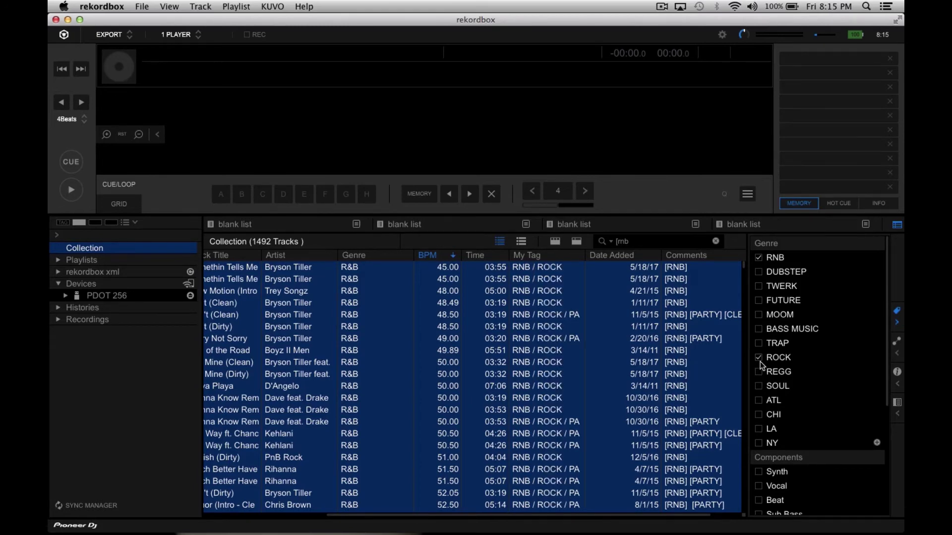
{"action": "left_click", "coordinate": [760, 361]}
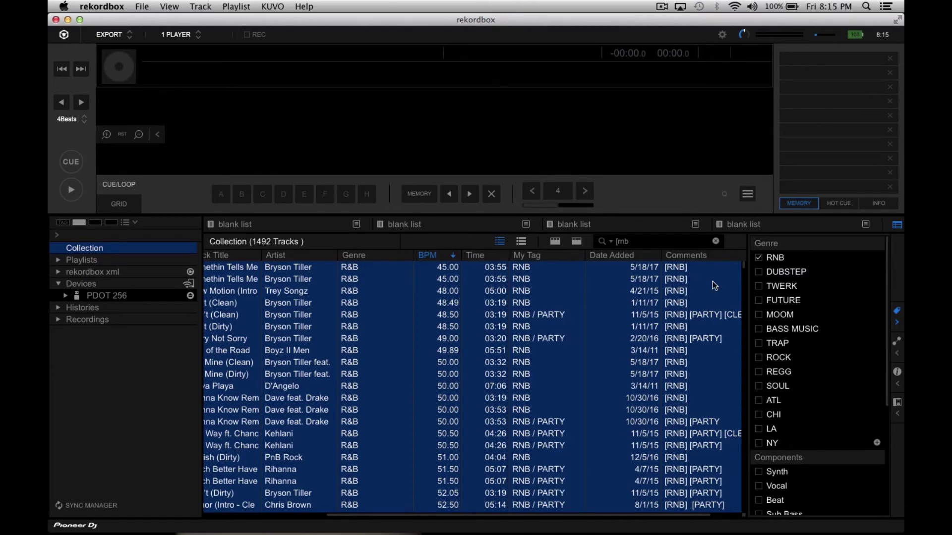
{"action": "left_click", "coordinate": [715, 241]}
{"action": "left_click", "coordinate": [579, 324]}
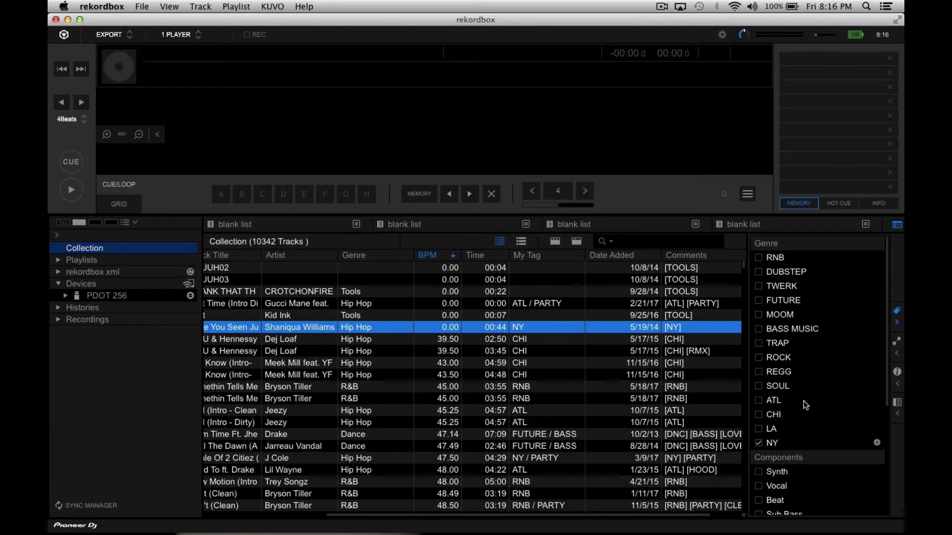
{"action": "left_click", "coordinate": [546, 351]}
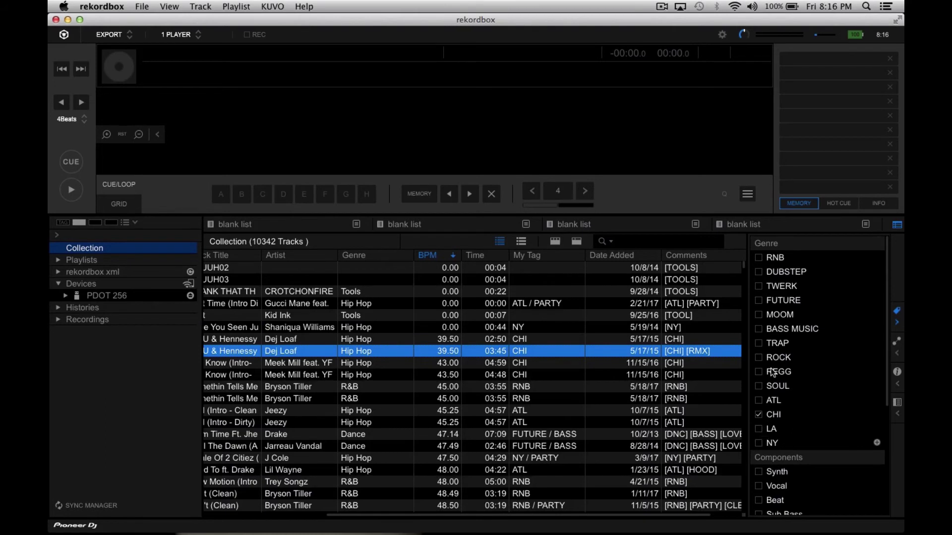
{"action": "left_click", "coordinate": [547, 314]}
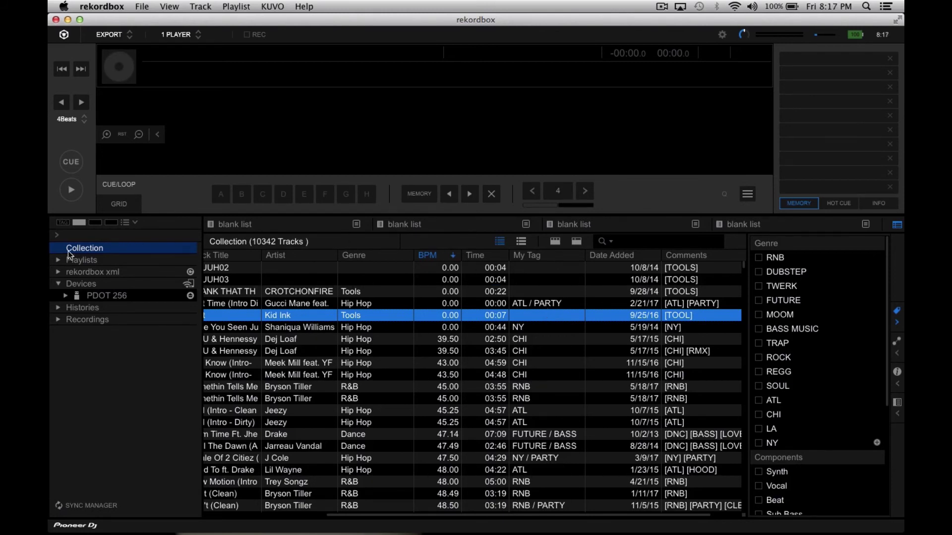
Step: Expand Playlists and start a new intelligent playlist from its menu
{"action": "left_click", "coordinate": [58, 260]}
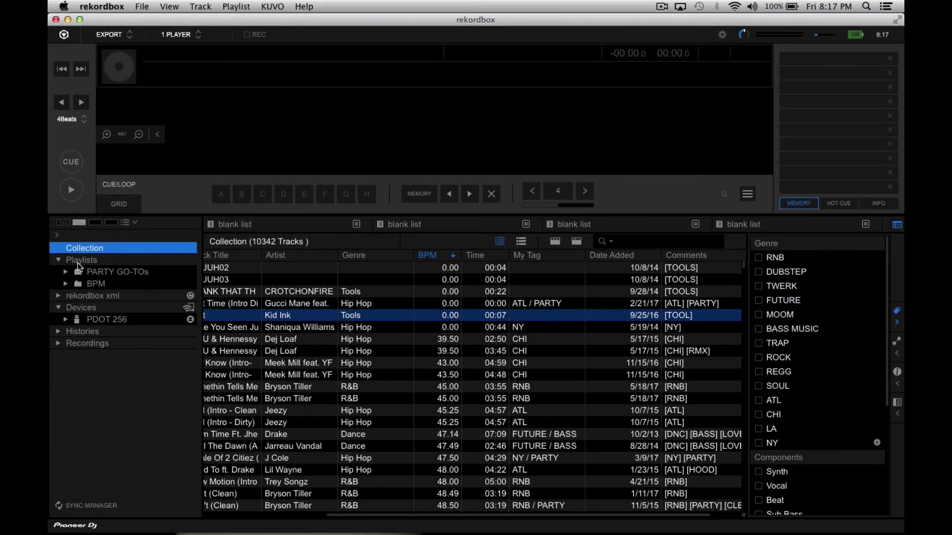
{"action": "left_click", "coordinate": [77, 261]}
{"action": "right_click", "coordinate": [161, 263]}
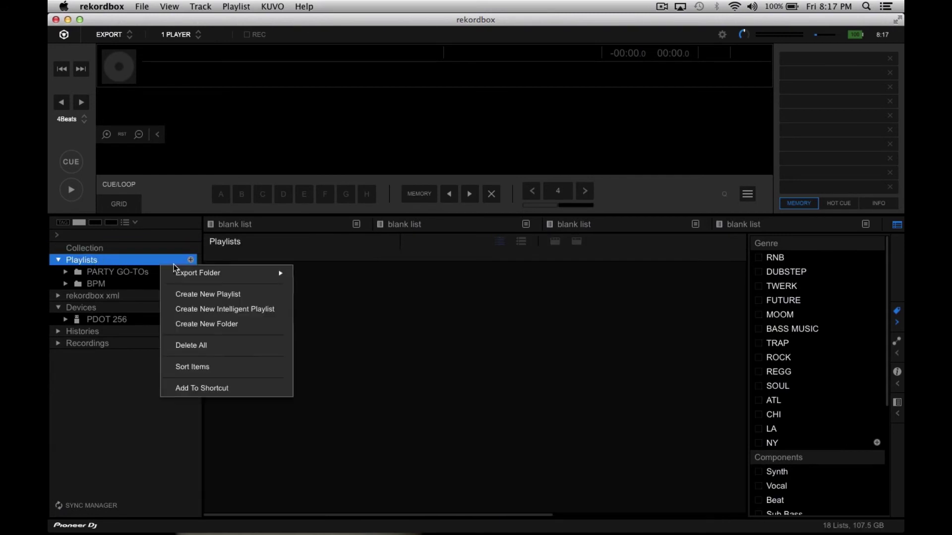
{"action": "left_click", "coordinate": [191, 308]}
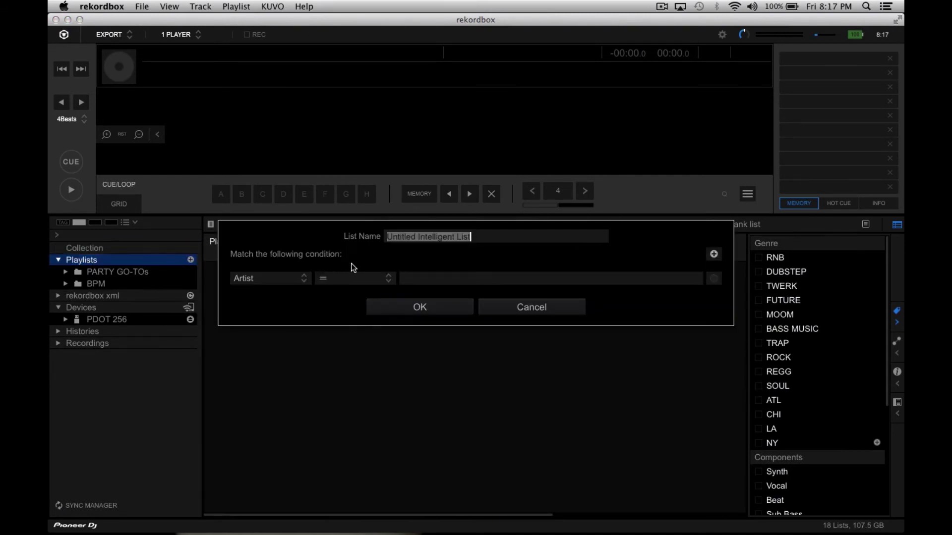
Step: Set the condition field to My Tag, view its tag values, then cancel the playlist
{"action": "left_click", "coordinate": [306, 277]}
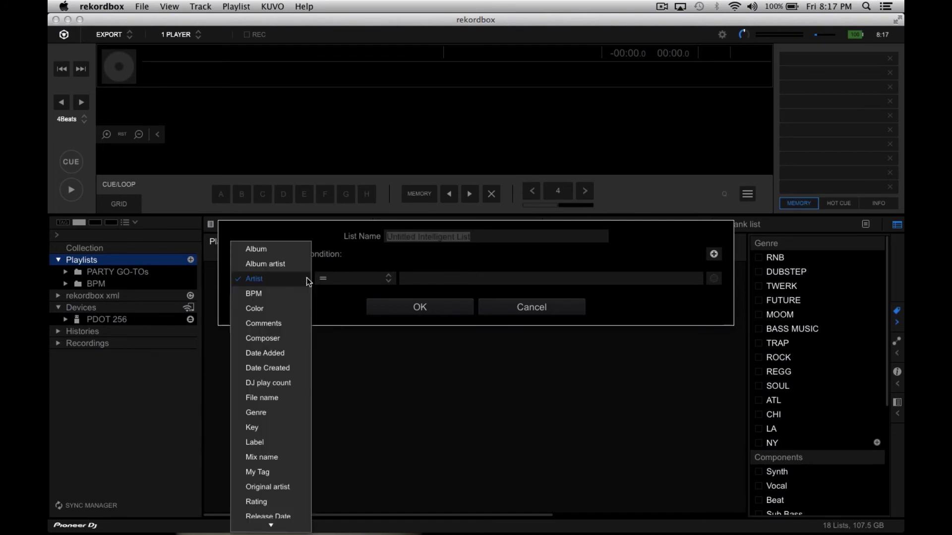
{"action": "left_click", "coordinate": [261, 474]}
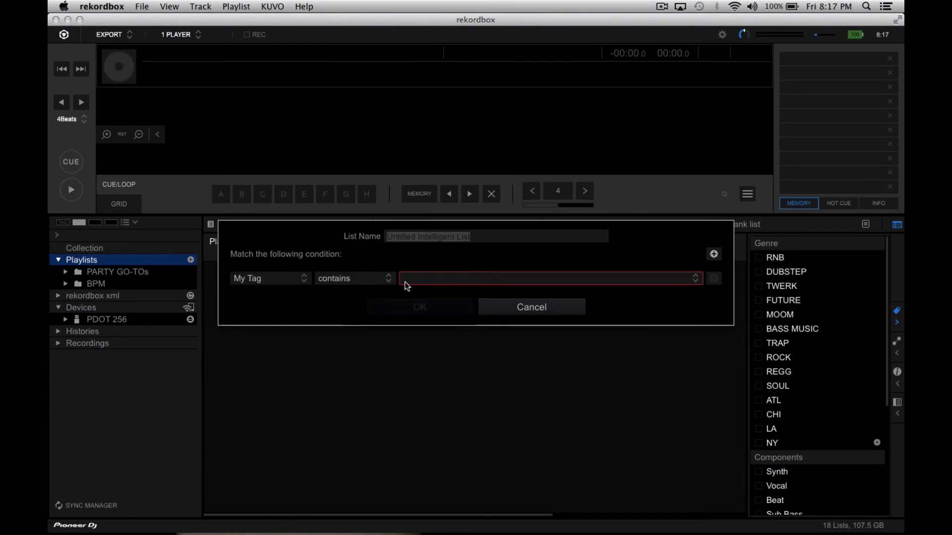
{"action": "left_click", "coordinate": [422, 277]}
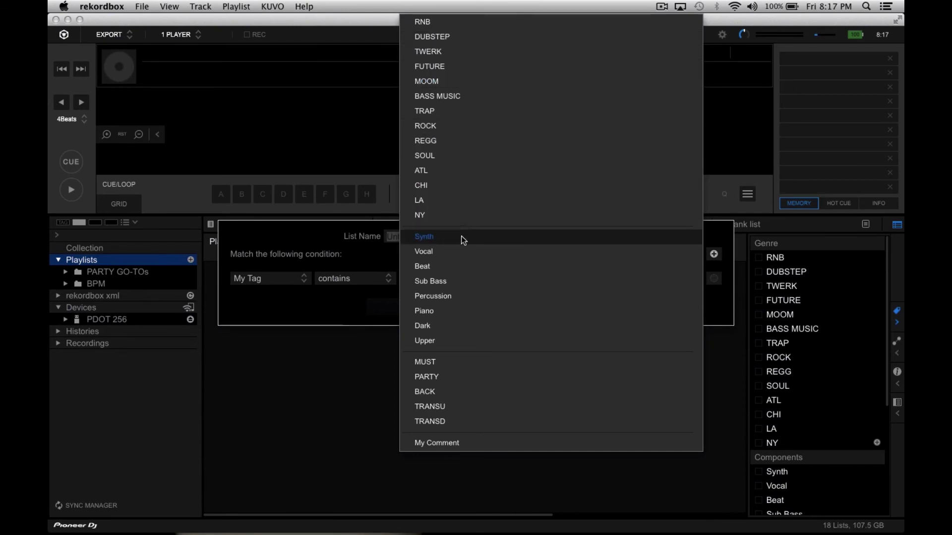
{"action": "left_click", "coordinate": [465, 299]}
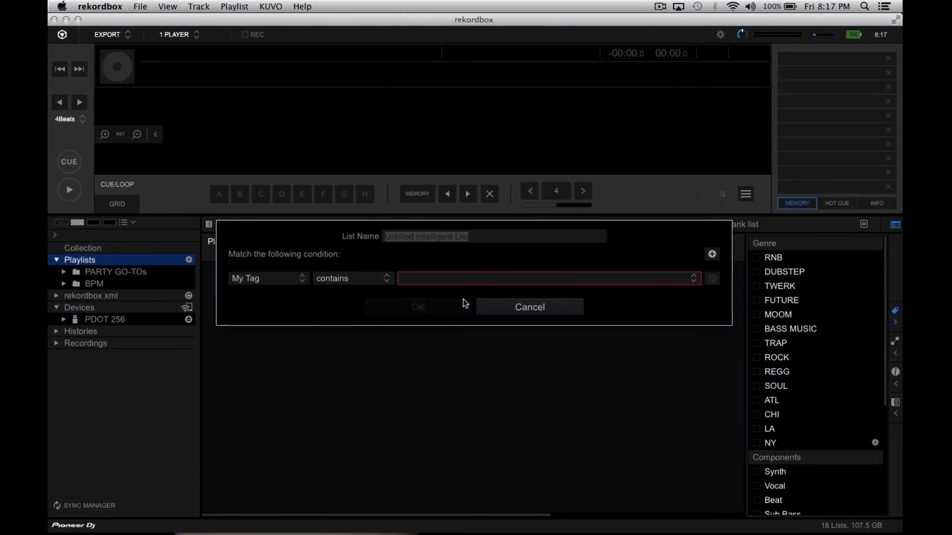
{"action": "left_click", "coordinate": [513, 308]}
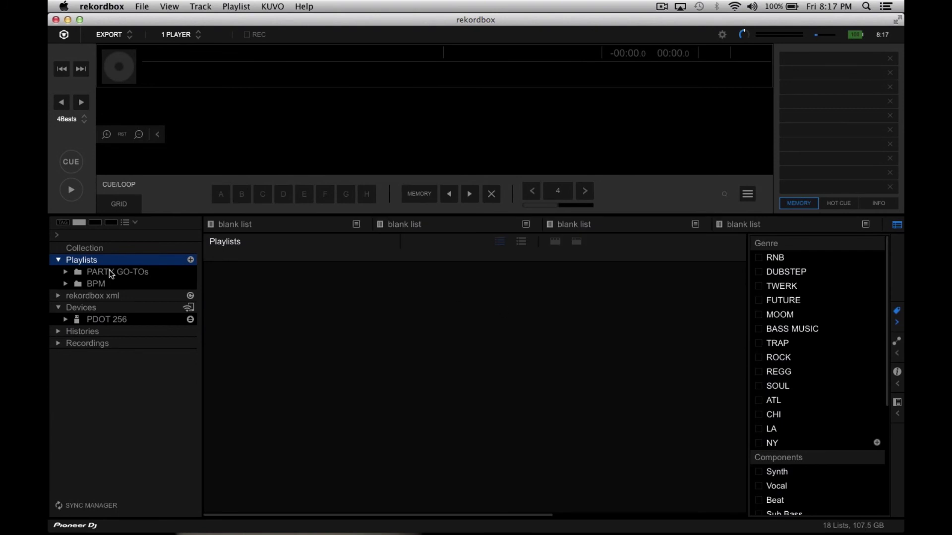